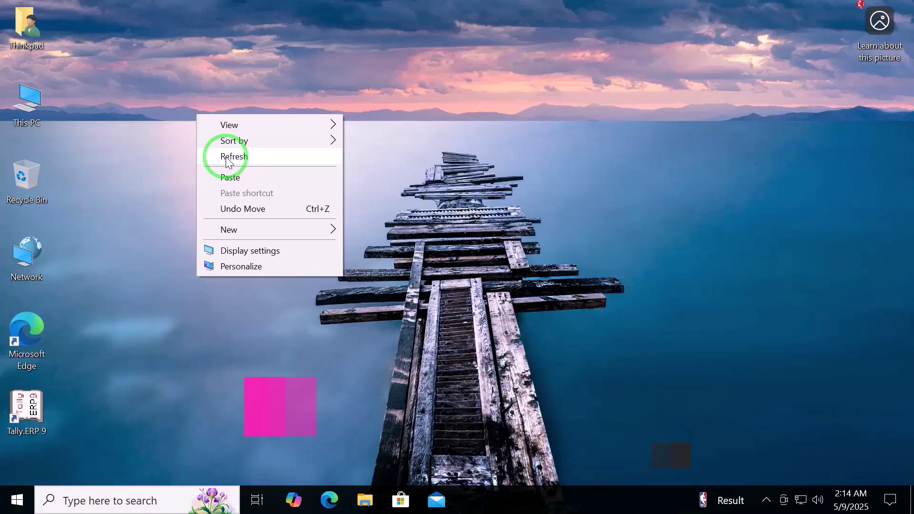
Refresh the Windows 10 desktop.
{"action": "left_click", "coordinate": [226, 157]}
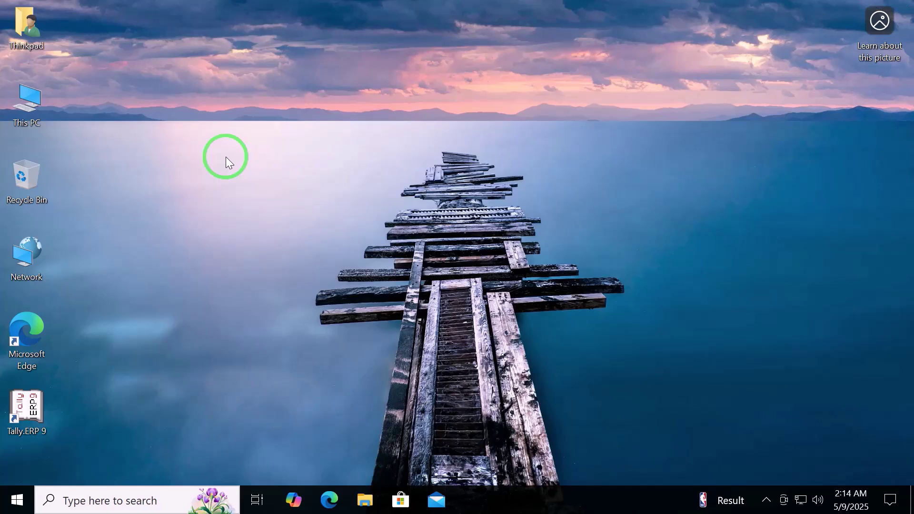
Launch Edge and search Bing for 'download windows 11'.
{"action": "left_click", "coordinate": [331, 500]}
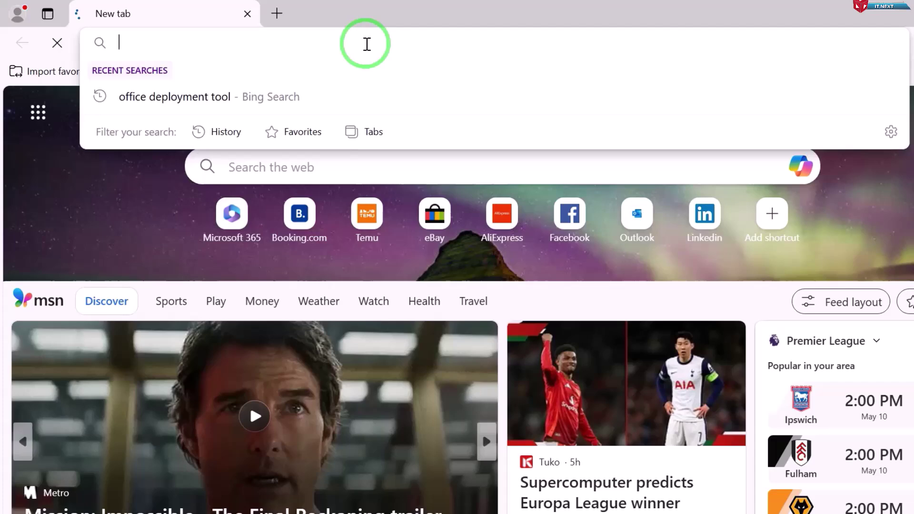
{"action": "type", "text": "download windows 11"}
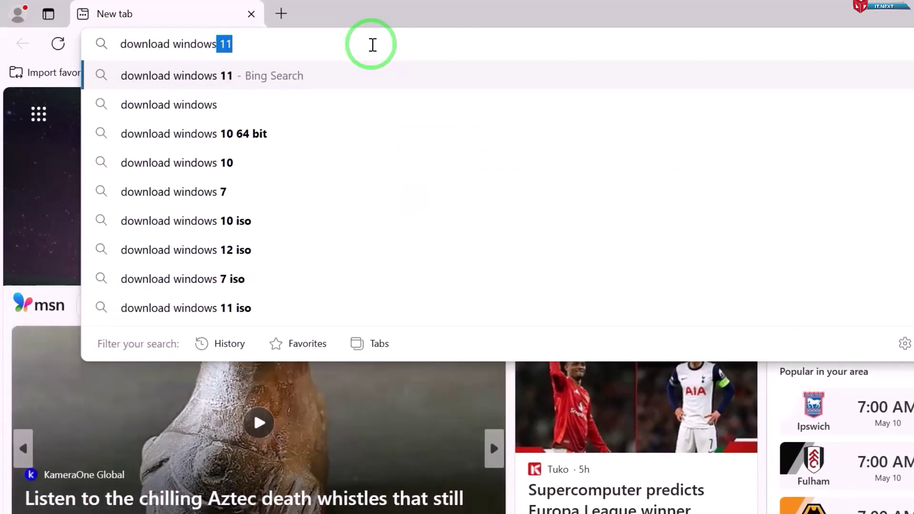
{"action": "key", "text": "Return"}
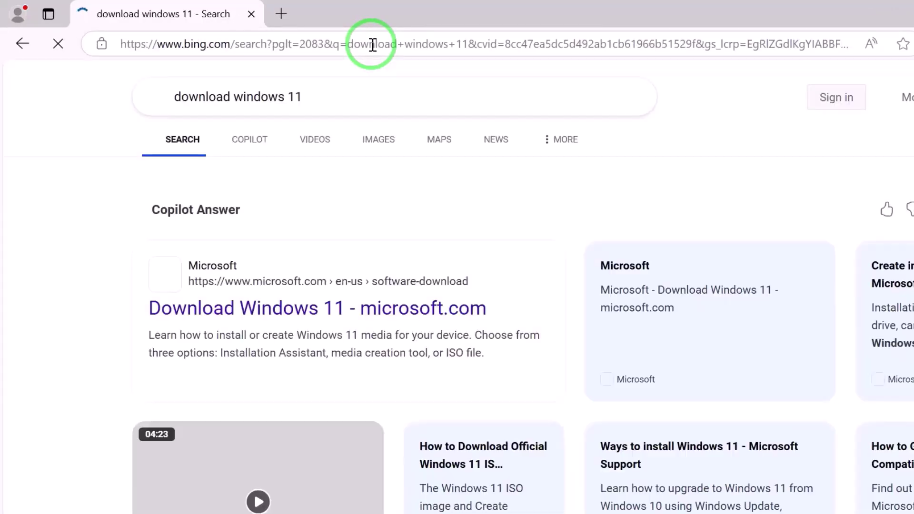
Open microsoft.com's Download Windows 11 page and select the multi-edition x64 ISO.
{"action": "left_click", "coordinate": [398, 316]}
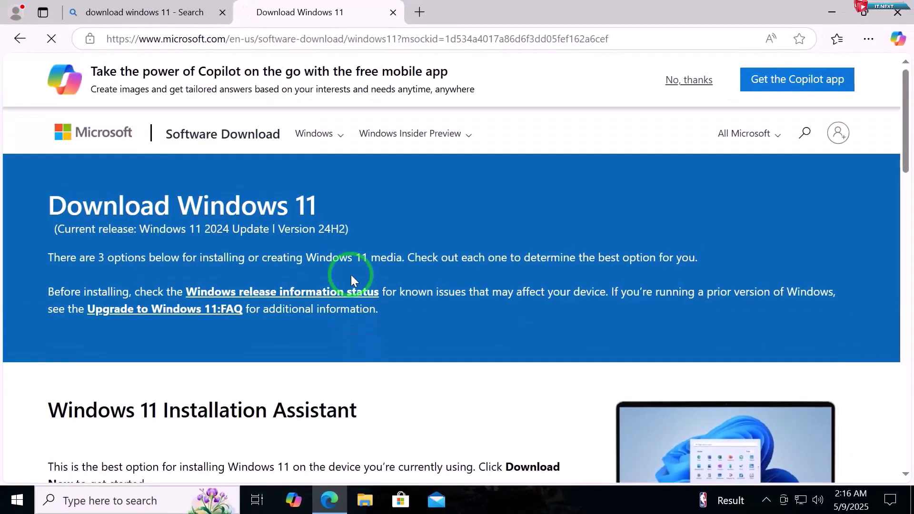
{"action": "scroll", "coordinate": [351, 276], "scroll_direction": "down", "scroll_amount": 15}
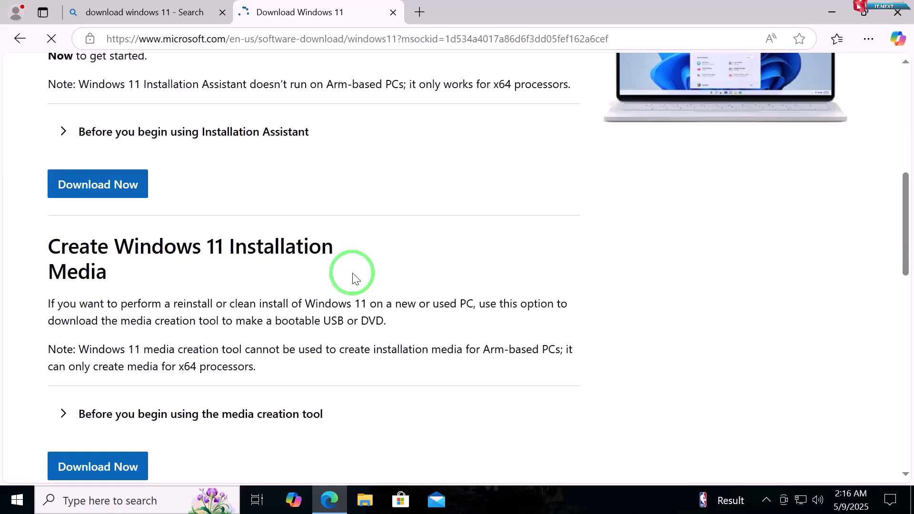
{"action": "left_click_drag", "start_coordinate": [45, 175], "coordinate": [574, 176]}
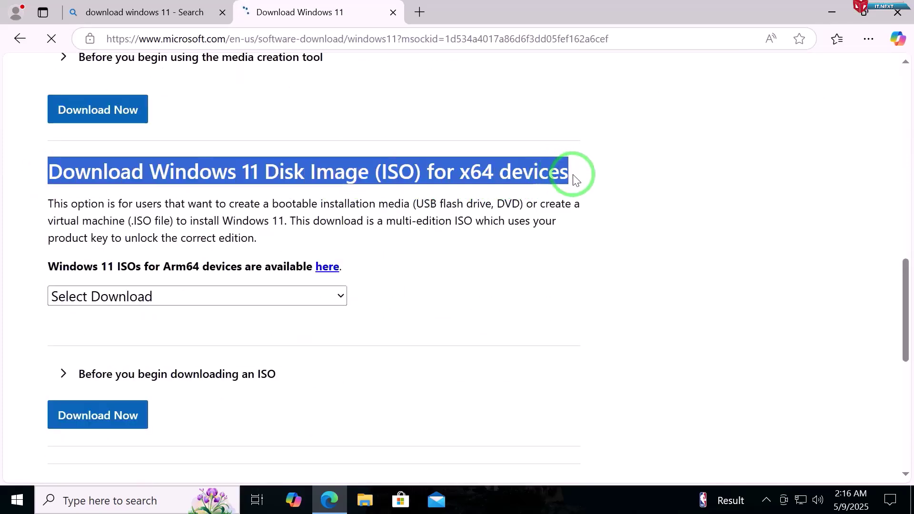
{"action": "left_click", "coordinate": [453, 278]}
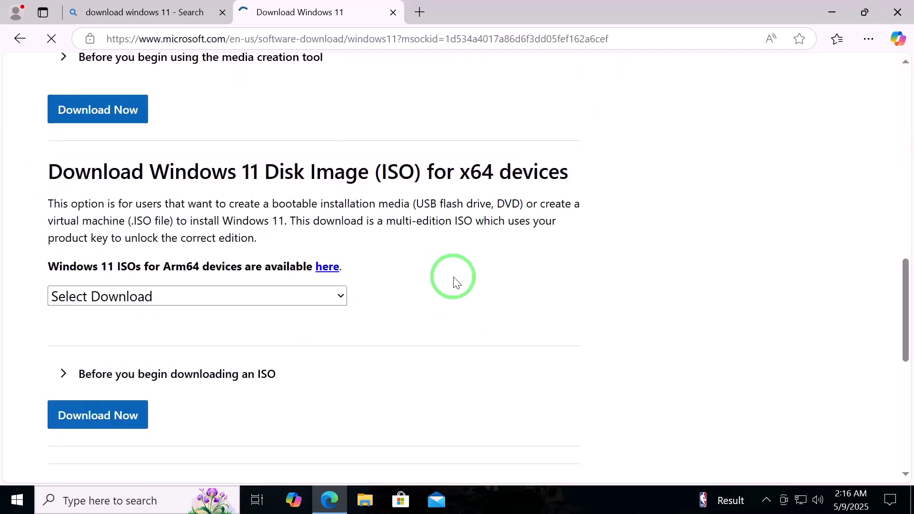
{"action": "left_click", "coordinate": [336, 298]}
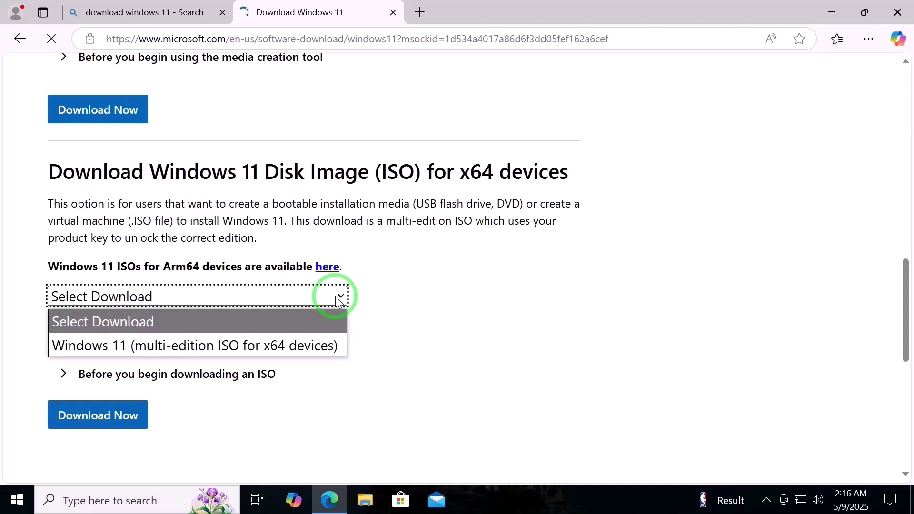
{"action": "left_click", "coordinate": [326, 346]}
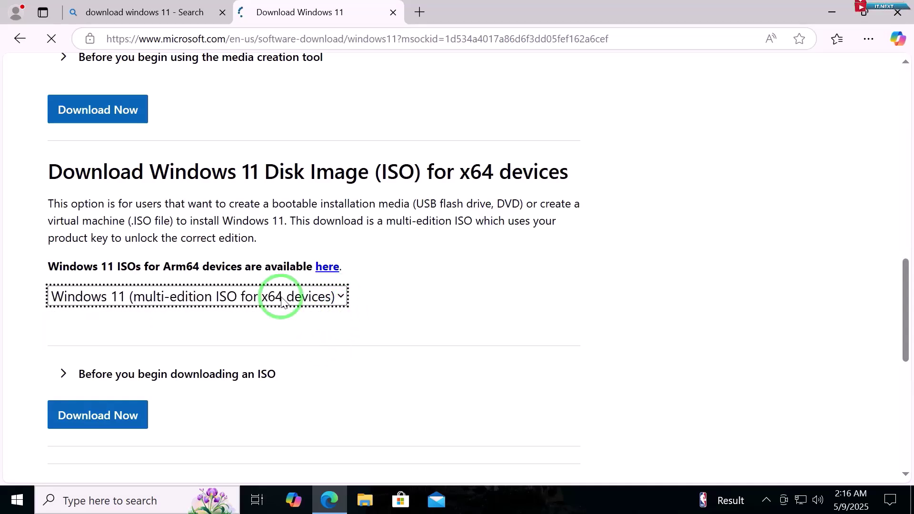
Confirm English (United States) and start the 64-bit Win11_24H2_English_x64.iso download.
{"action": "left_click", "coordinate": [103, 418]}
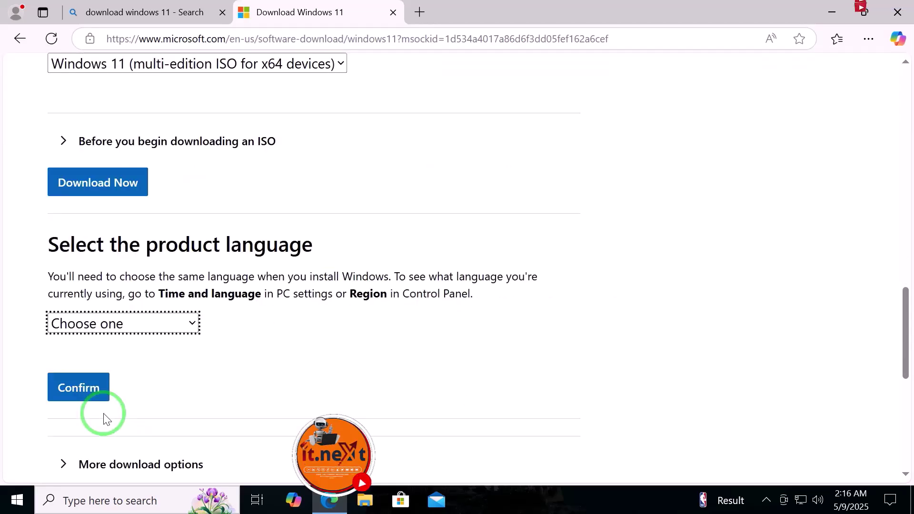
{"action": "left_click", "coordinate": [193, 325]}
{"action": "scroll", "coordinate": [168, 270], "scroll_direction": "down", "scroll_amount": 1}
{"action": "left_click", "coordinate": [163, 229]}
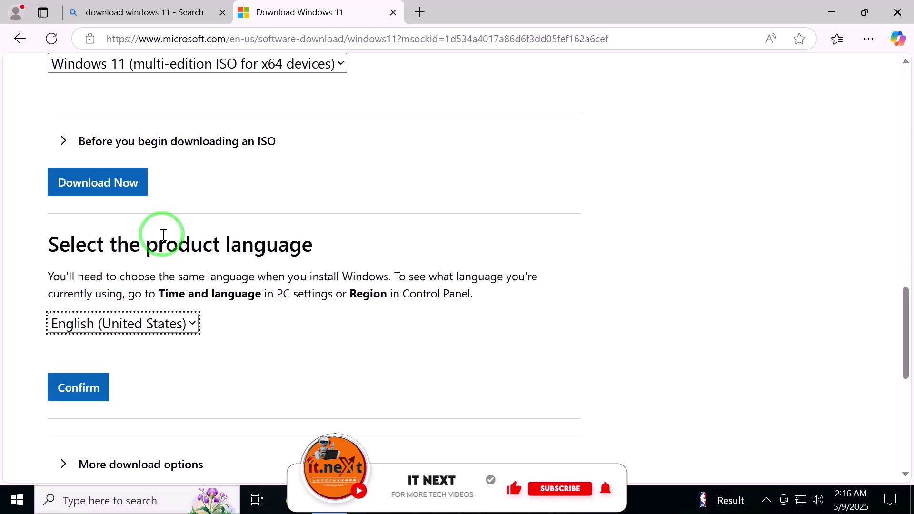
{"action": "left_click", "coordinate": [94, 385]}
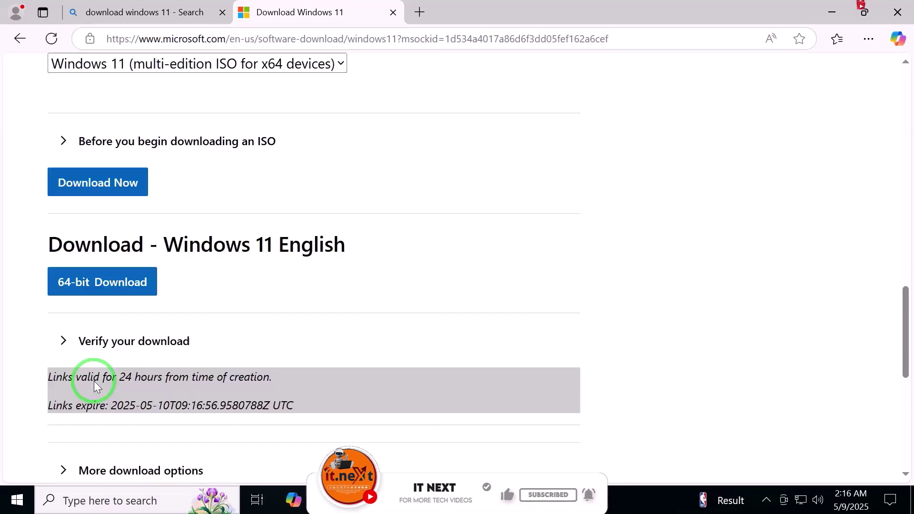
{"action": "scroll", "coordinate": [95, 383], "scroll_direction": "down", "scroll_amount": 3}
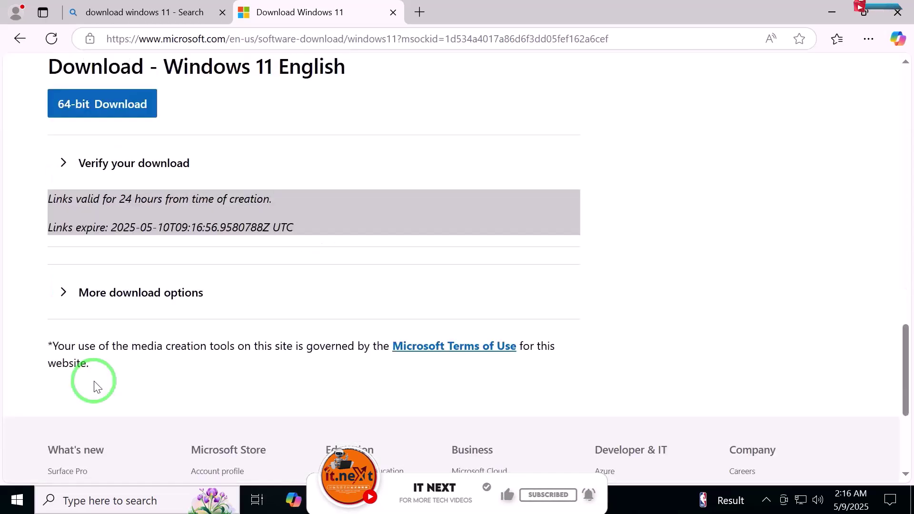
{"action": "left_click", "coordinate": [132, 109]}
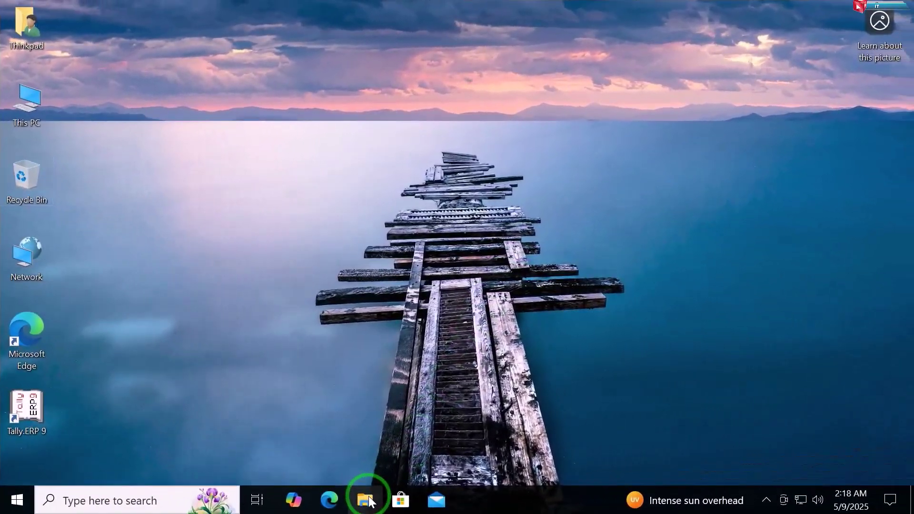
Move Win11_24H2_English_x64.iso from Downloads onto the desktop, then close File Explorer.
{"action": "left_click", "coordinate": [578, 497]}
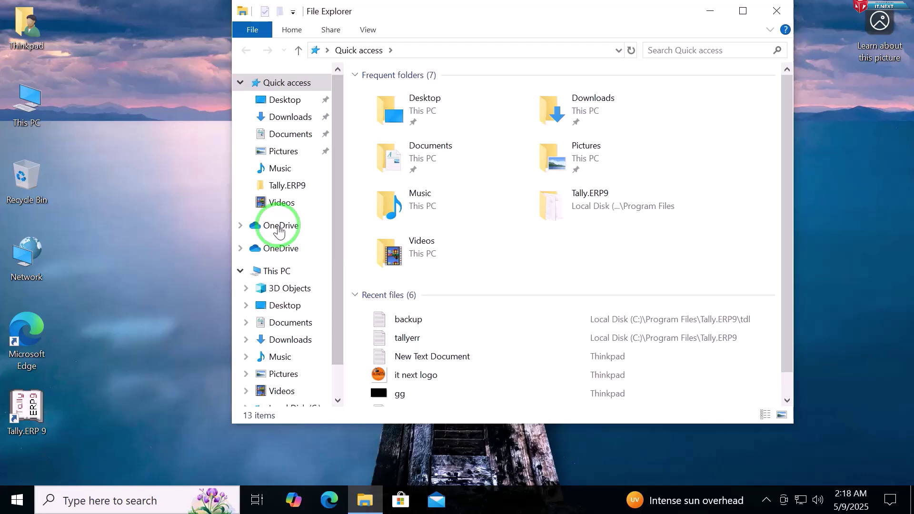
{"action": "left_click", "coordinate": [292, 120]}
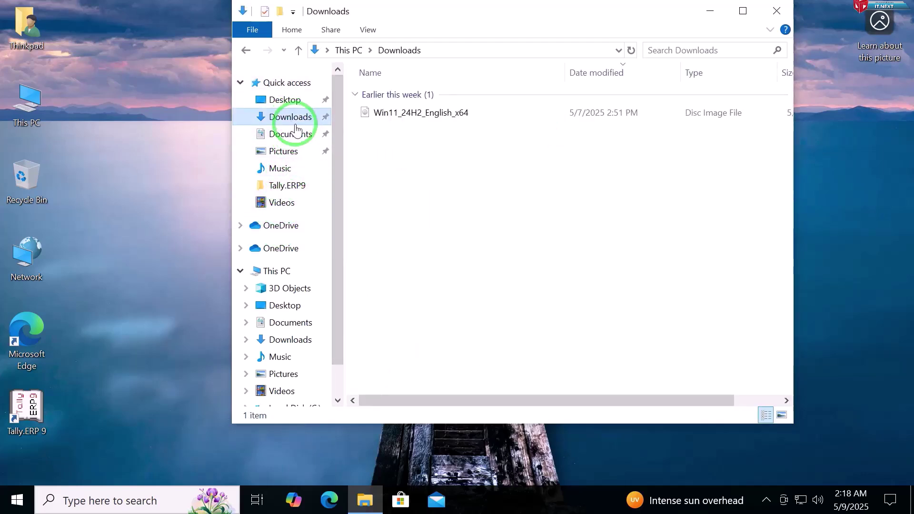
{"action": "left_click", "coordinate": [397, 117]}
{"action": "left_click_drag", "start_coordinate": [399, 130], "coordinate": [167, 180]}
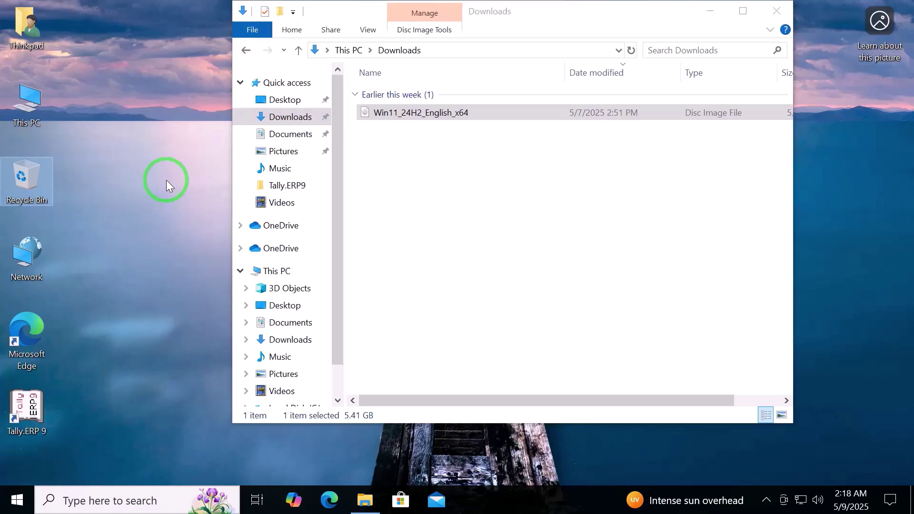
{"action": "left_click", "coordinate": [776, 11]}
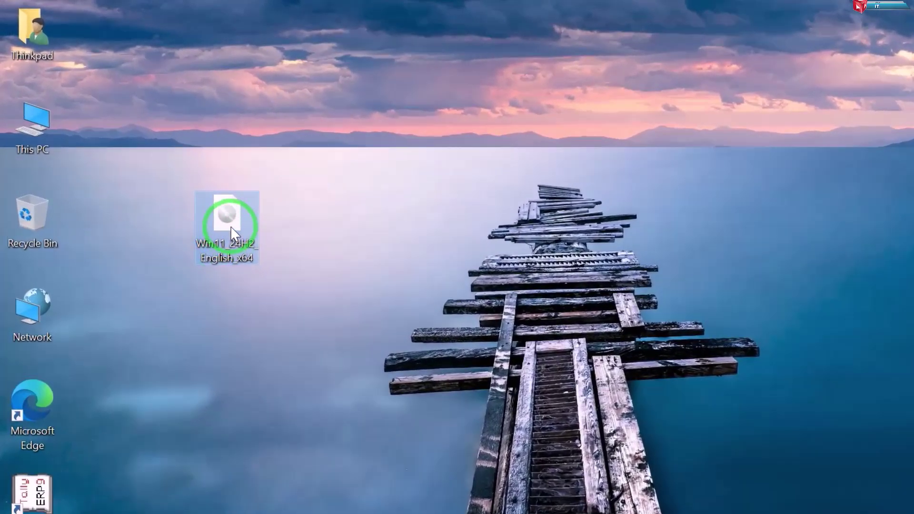
Mount the Win11 ISO as DVD Drive (E:) and view its files maximized.
{"action": "right_click", "coordinate": [202, 196]}
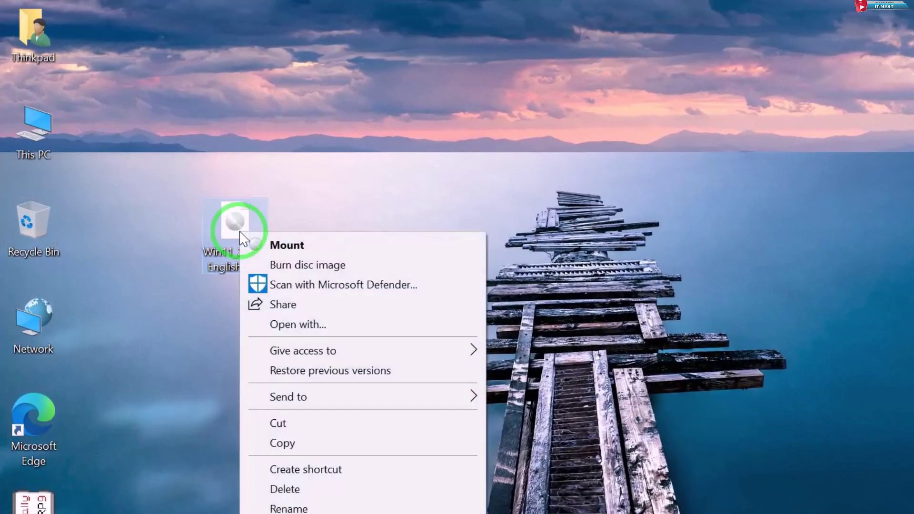
{"action": "left_click", "coordinate": [287, 246]}
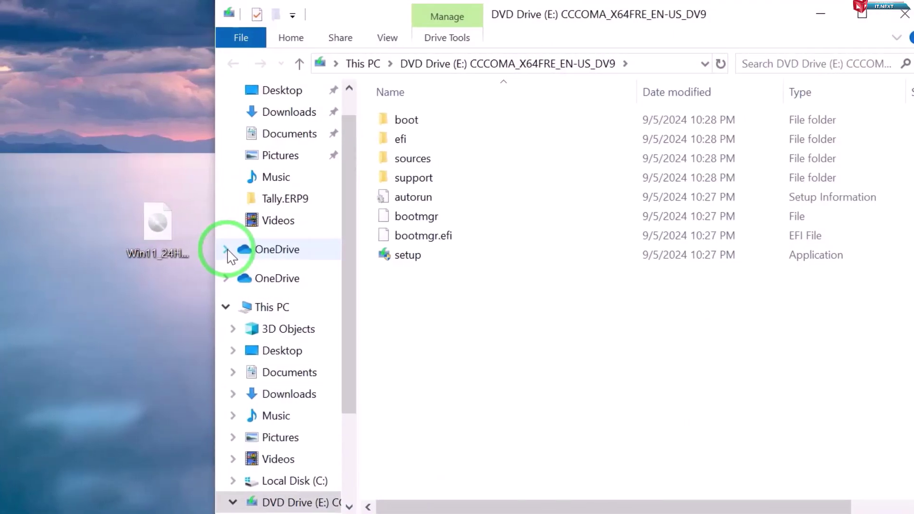
{"action": "left_click_drag", "start_coordinate": [442, 394], "coordinate": [419, 105]}
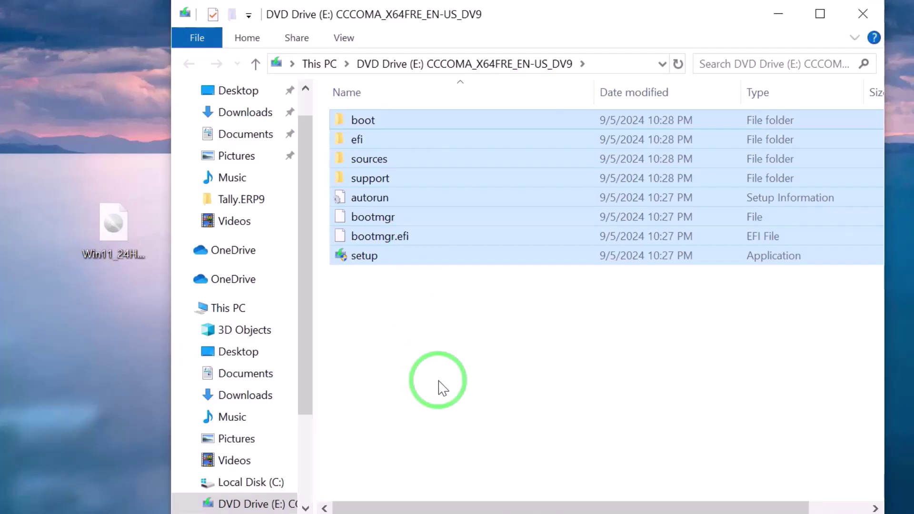
{"action": "left_click", "coordinate": [819, 13]}
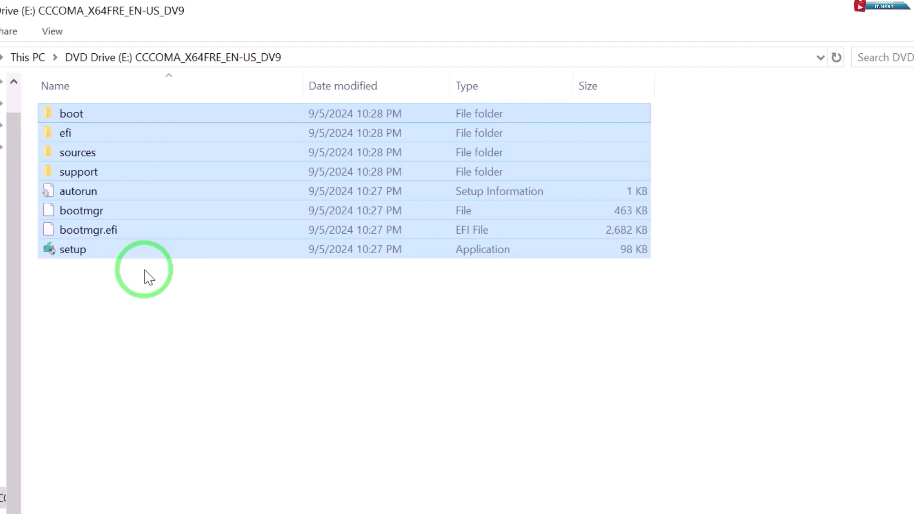
Open Command Prompt at E:, close Explorer, and run 'setup /product server'.
{"action": "left_click", "coordinate": [380, 58]}
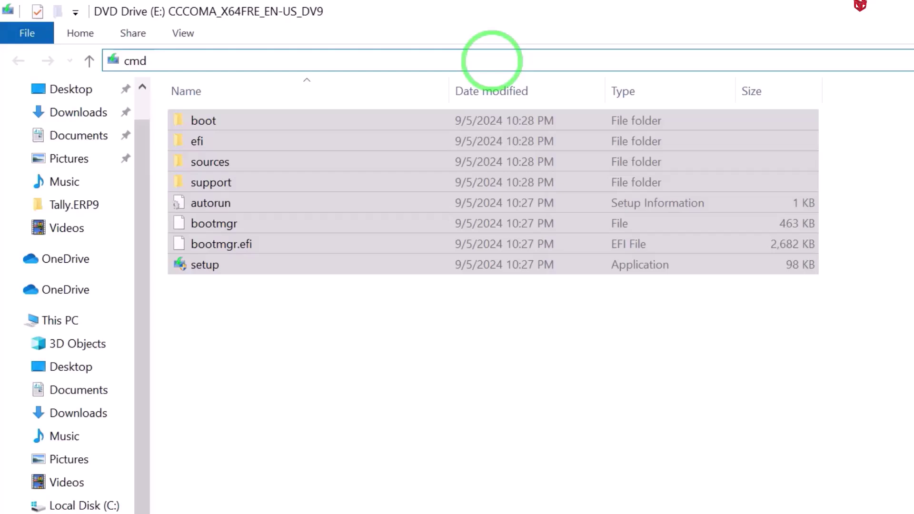
{"action": "key", "text": "Return"}
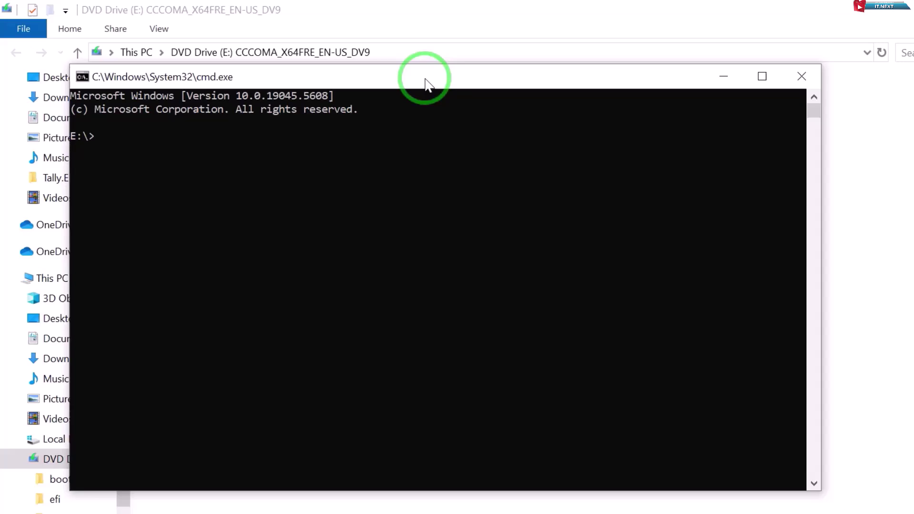
{"action": "left_click_drag", "start_coordinate": [425, 84], "coordinate": [546, 97]}
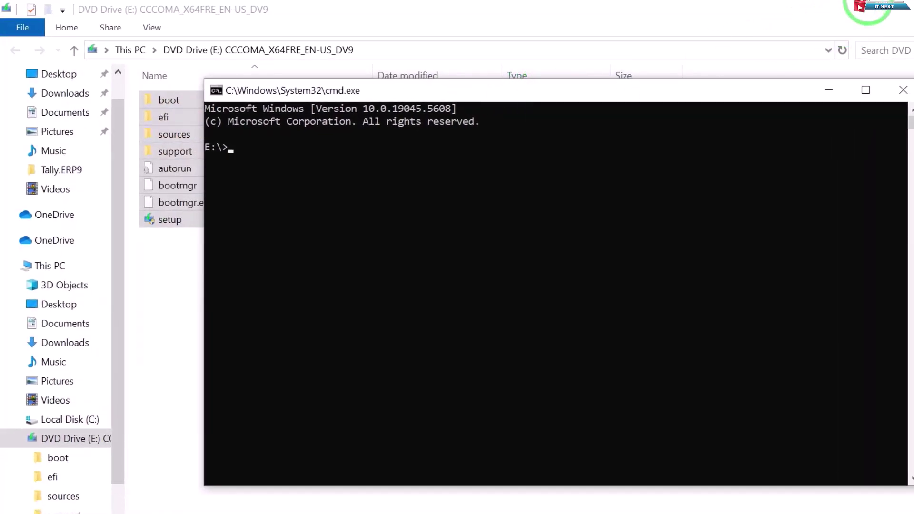
{"action": "left_click", "coordinate": [907, 9]}
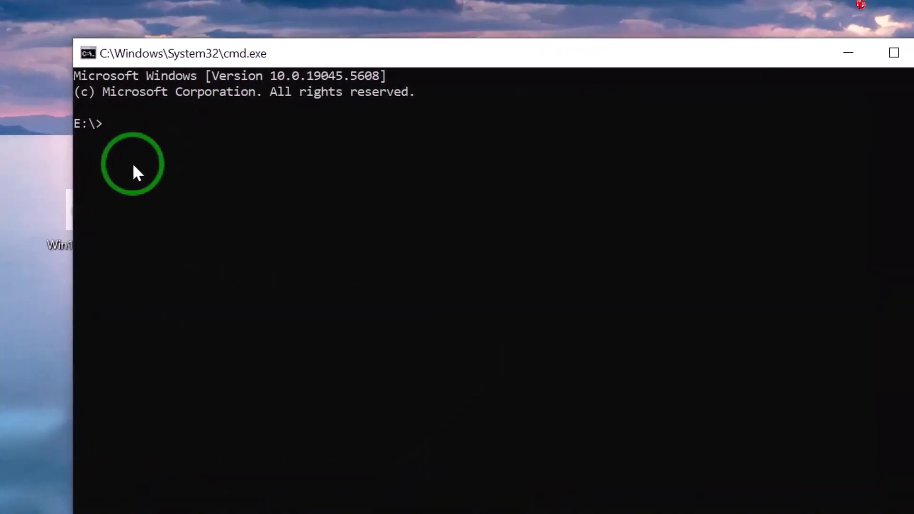
{"action": "type", "text": "setup /p"}
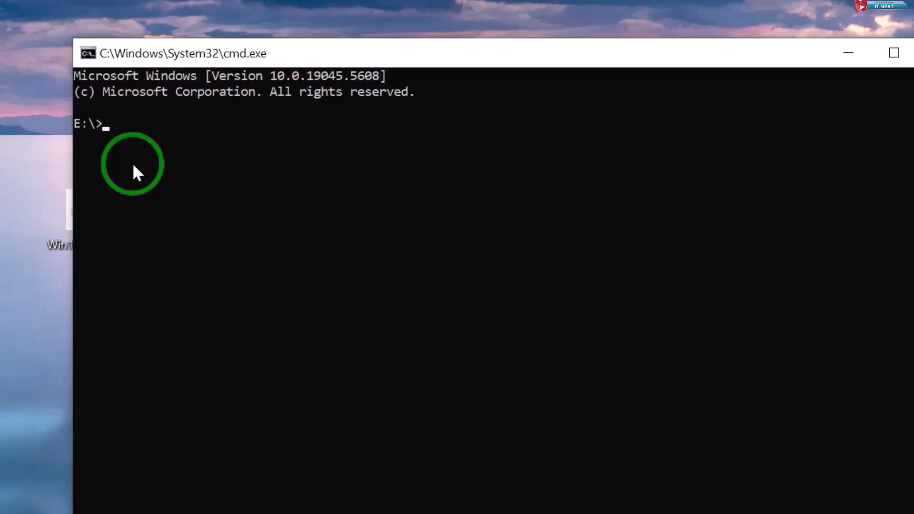
{"action": "type", "text": "roduct server"}
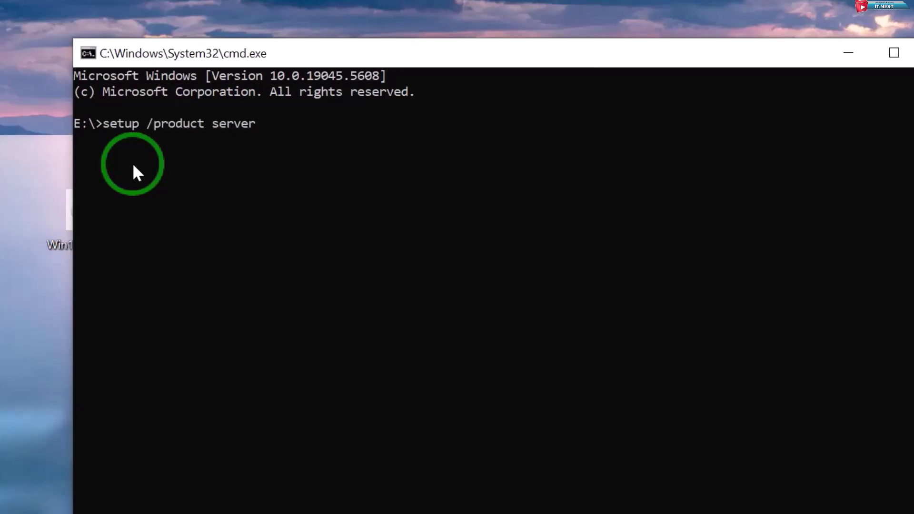
{"action": "key", "text": "Return"}
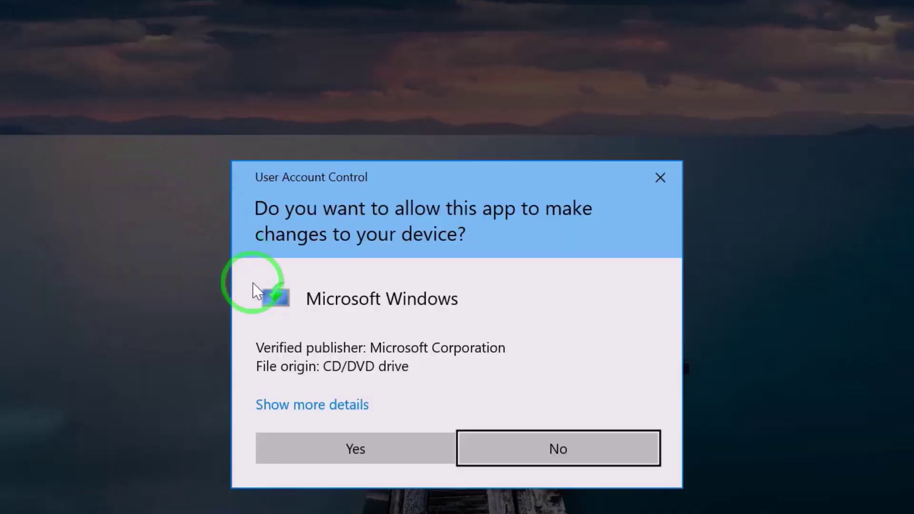
Allow Setup through UAC and continue past the Install Windows Server page.
{"action": "left_click", "coordinate": [367, 460]}
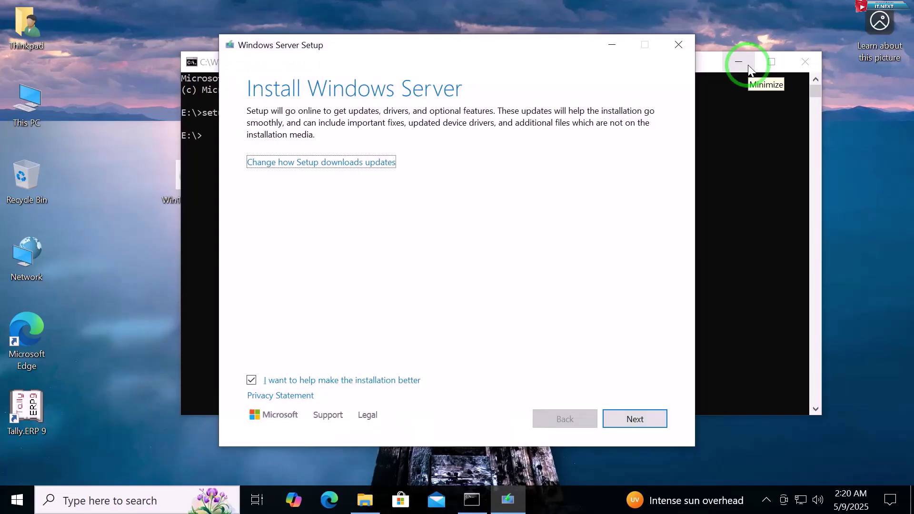
{"action": "left_click", "coordinate": [747, 67]}
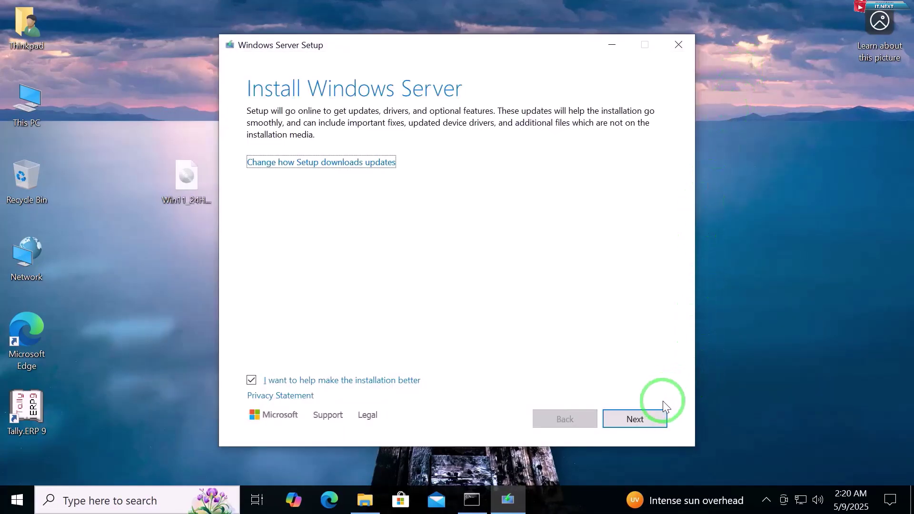
{"action": "left_click", "coordinate": [660, 419]}
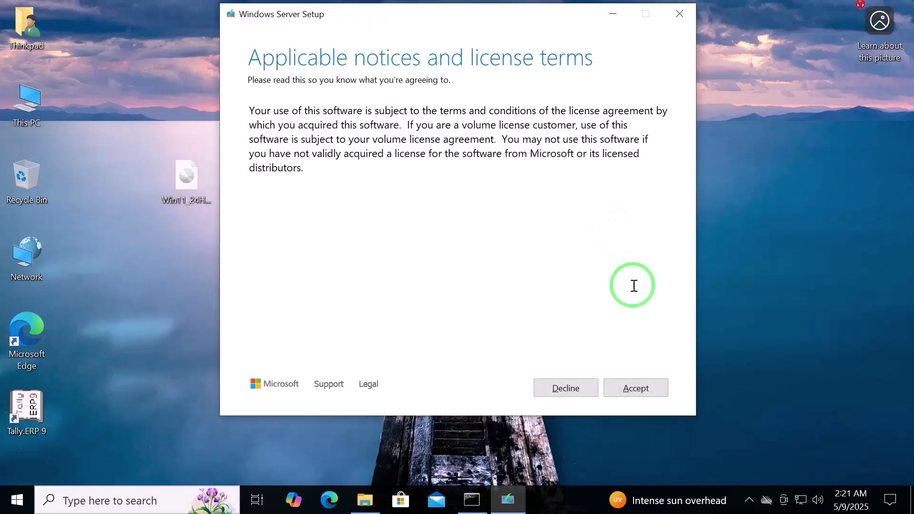
Accept the license terms and keep files, settings, and apps.
{"action": "left_click", "coordinate": [646, 385]}
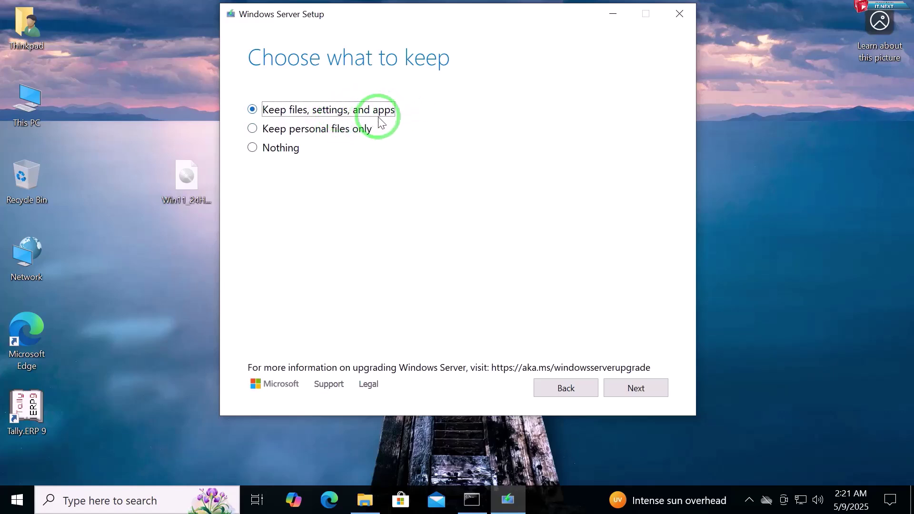
{"action": "left_click", "coordinate": [641, 386]}
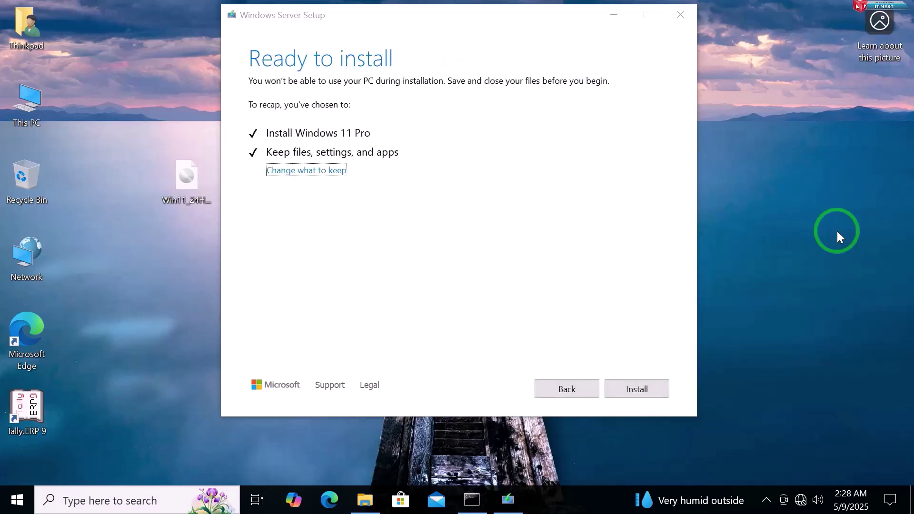
Install Windows 11 Pro from the Ready to install page.
{"action": "left_click", "coordinate": [636, 393]}
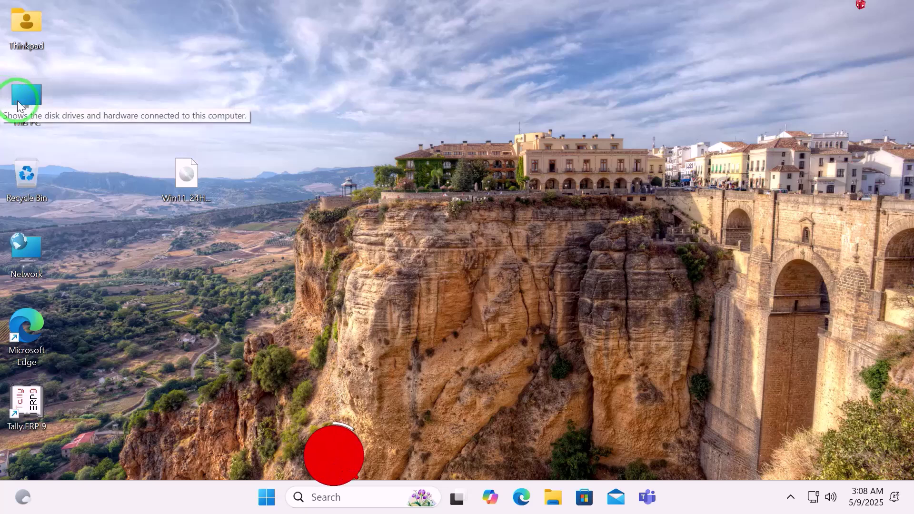
Check Settings' About page confirms Windows 11 Pro 24H2, OS build 26100.1742.
{"action": "key", "text": "super+i"}
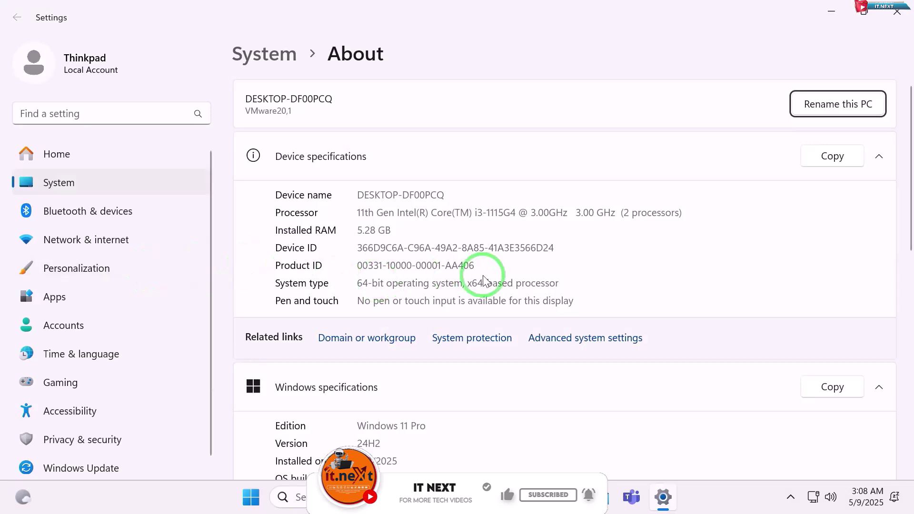
{"action": "scroll", "coordinate": [537, 338], "scroll_direction": "down", "scroll_amount": 3}
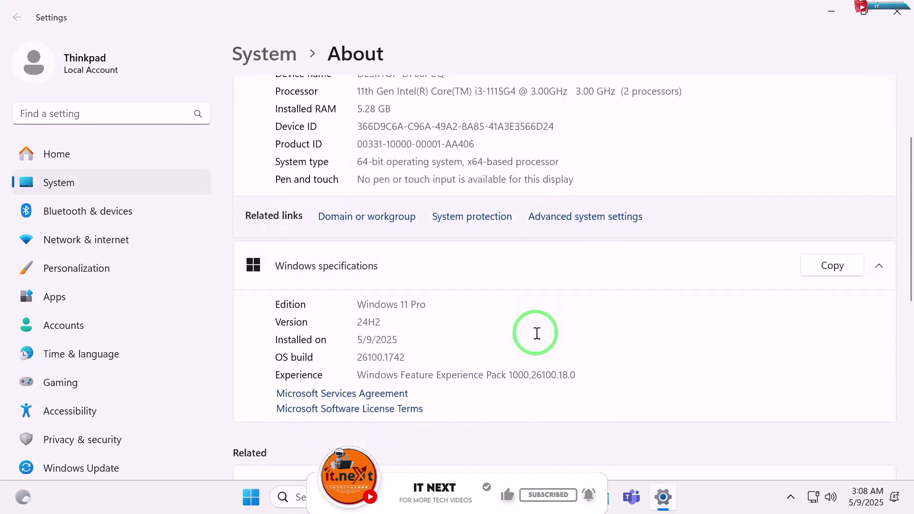